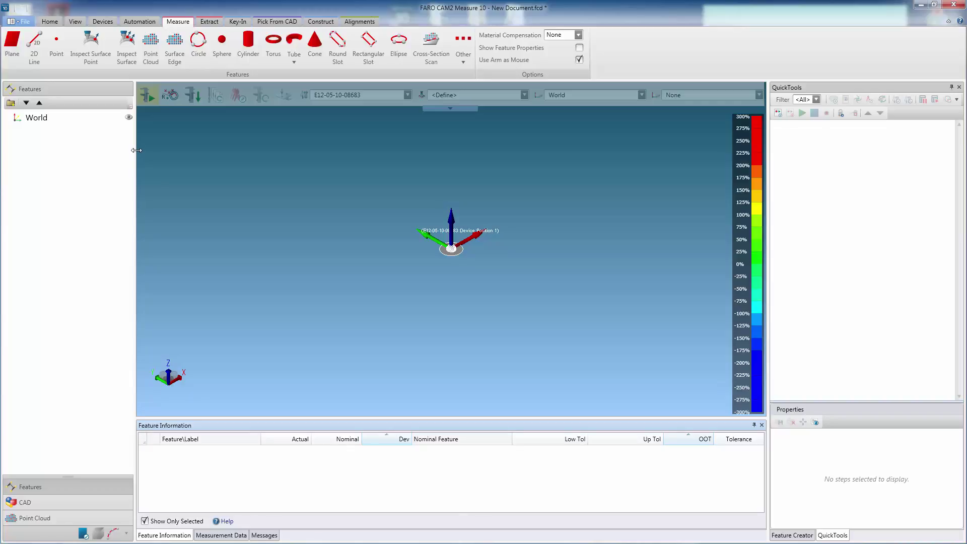
Step: Measure three new point features
{"action": "left_click", "coordinate": [158, 96]}
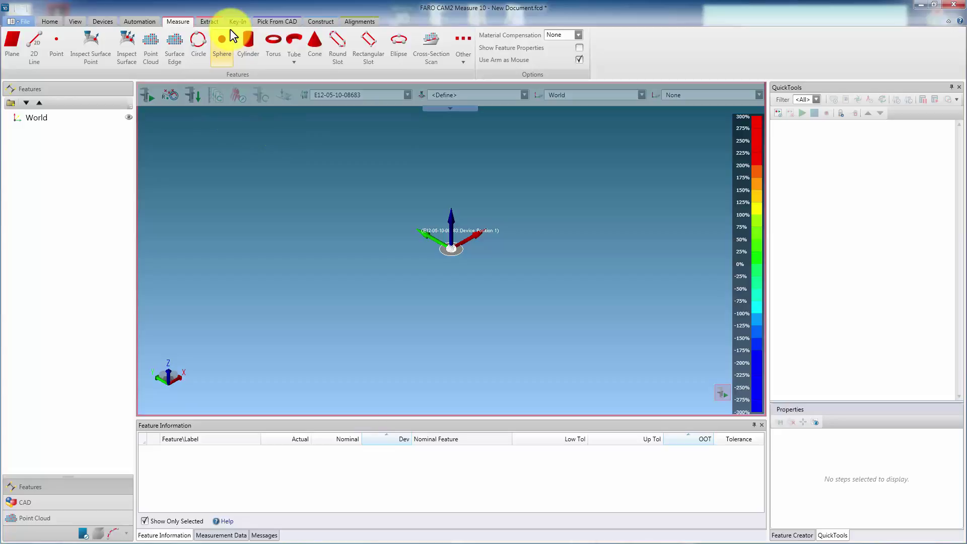
{"action": "left_click", "coordinate": [56, 50]}
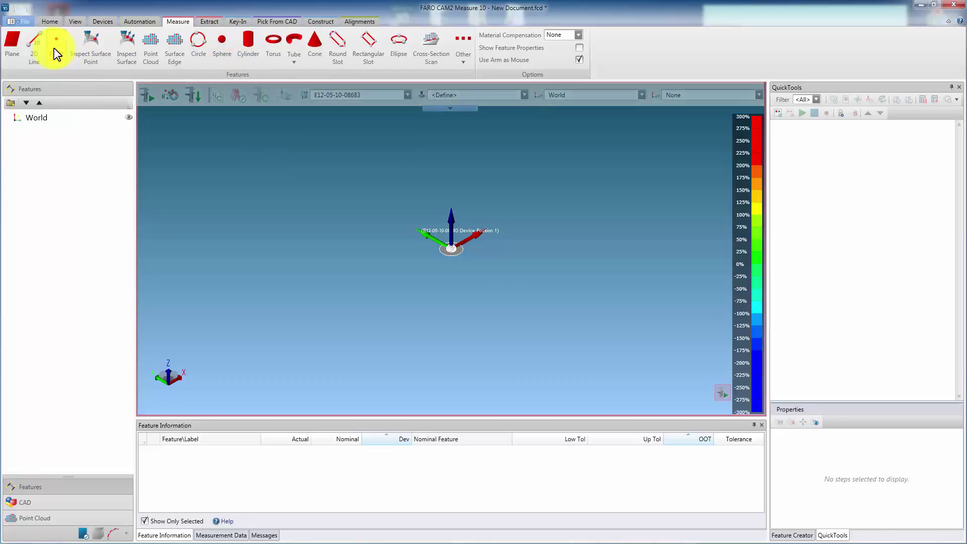
{"action": "left_click", "coordinate": [56, 51]}
{"action": "left_click", "coordinate": [57, 50]}
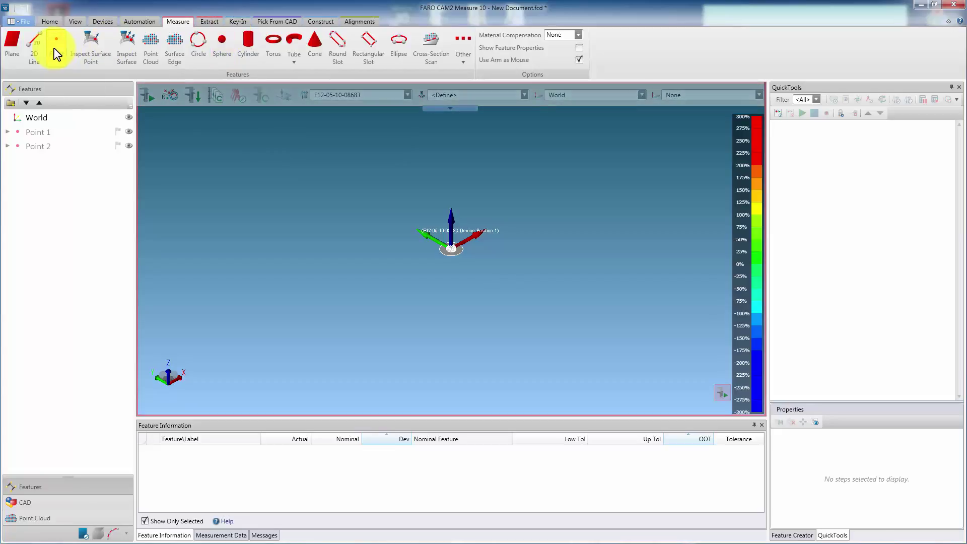
{"action": "left_click", "coordinate": [53, 146]}
Step: Rename Points 1–3 with the name mask 'Move Device Point #'
{"action": "left_click", "coordinate": [53, 133]}
{"action": "left_click", "coordinate": [53, 159], "text": "shift"}
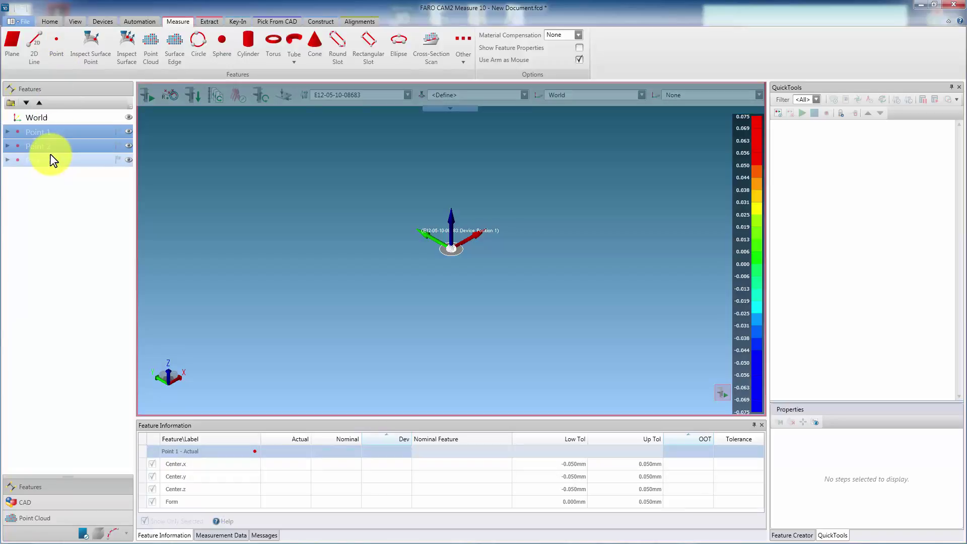
{"action": "right_click", "coordinate": [53, 160]}
{"action": "left_click", "coordinate": [95, 166]}
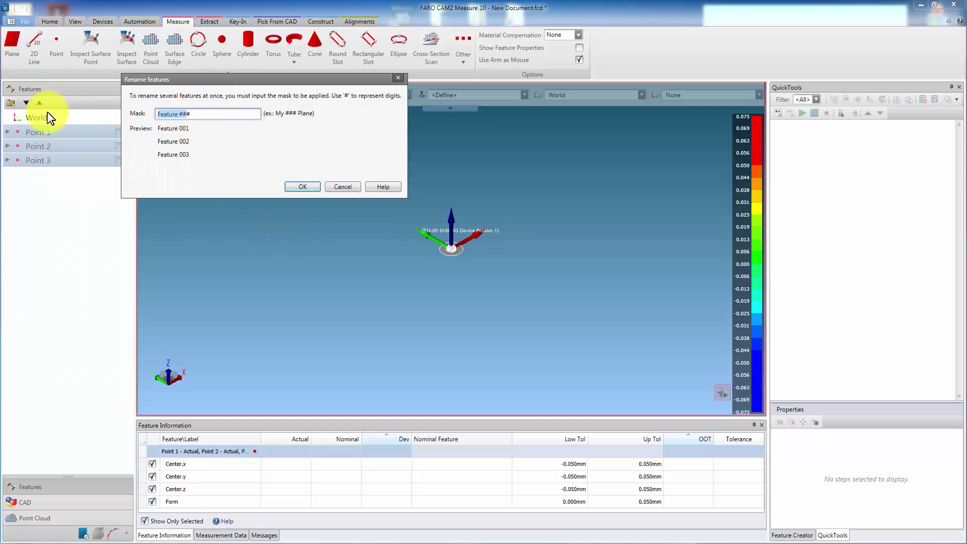
{"action": "type", "text": "Move De"}
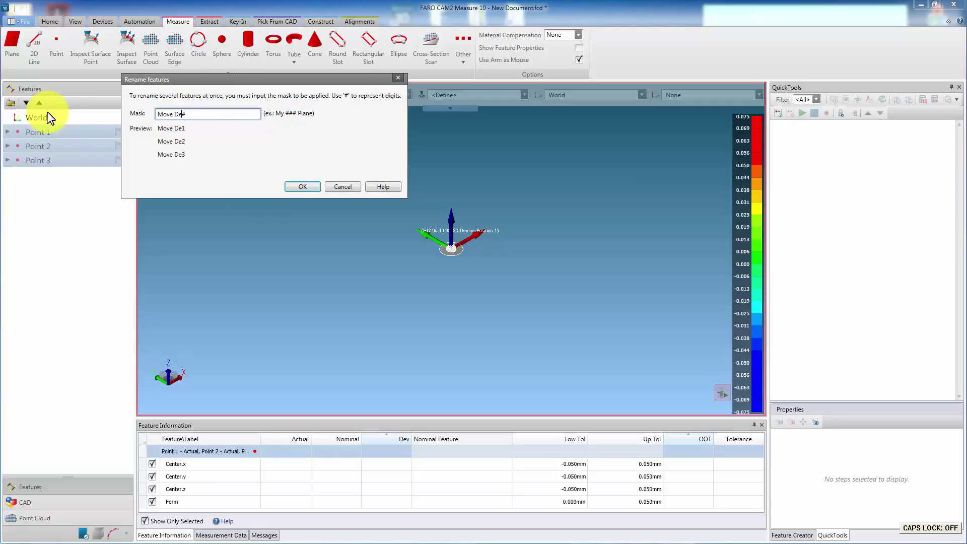
{"action": "type", "text": "vice"}
{"action": "key", "text": "Caps_Lock"}
{"action": "type", "text": "Point"}
{"action": "left_click", "coordinate": [311, 184]}
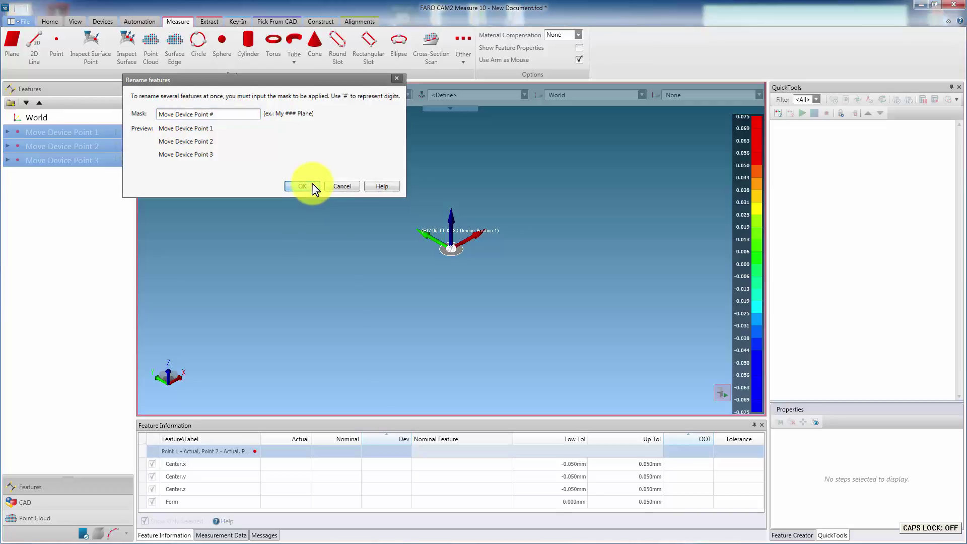
Step: In the Device Manager, add a new position from the Move Device Point features and solve it
{"action": "left_click", "coordinate": [97, 24]}
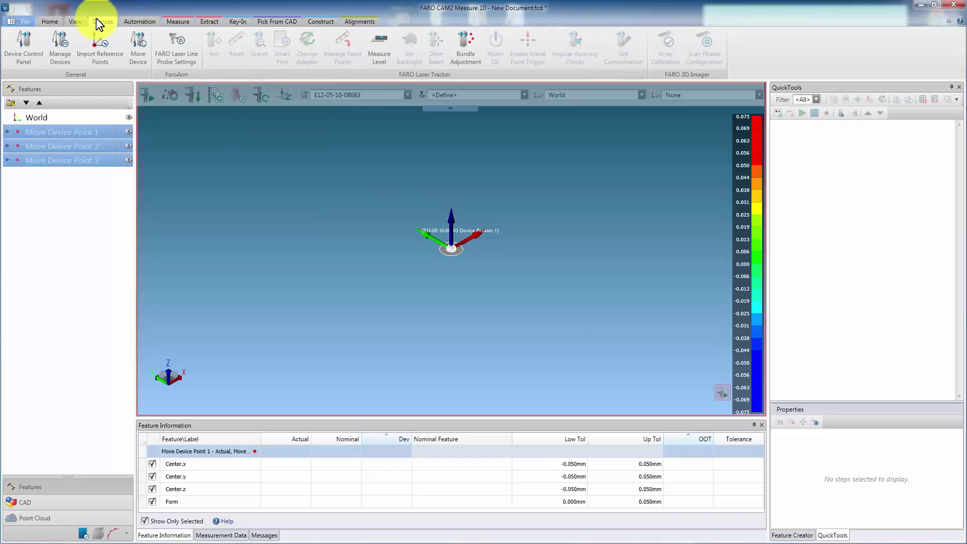
{"action": "left_click", "coordinate": [60, 55]}
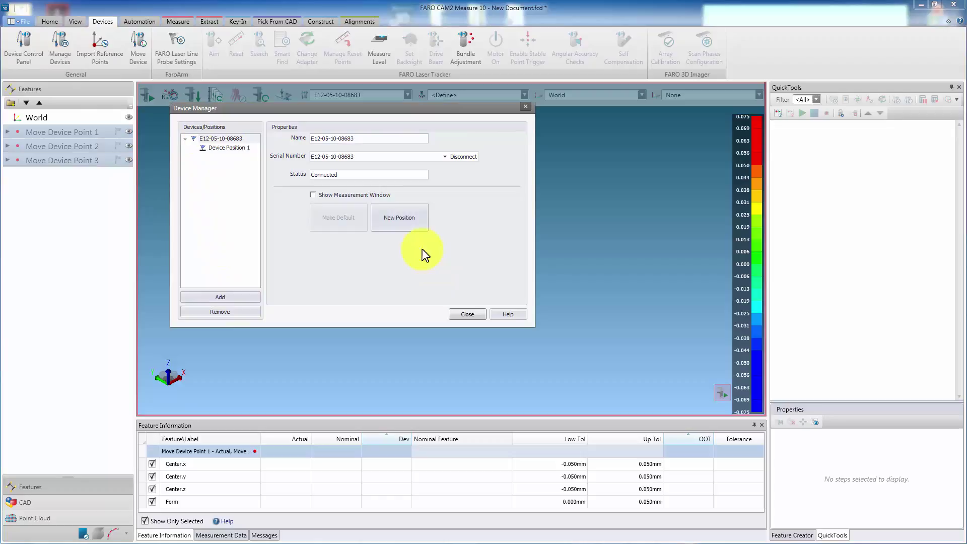
{"action": "left_click", "coordinate": [400, 221]}
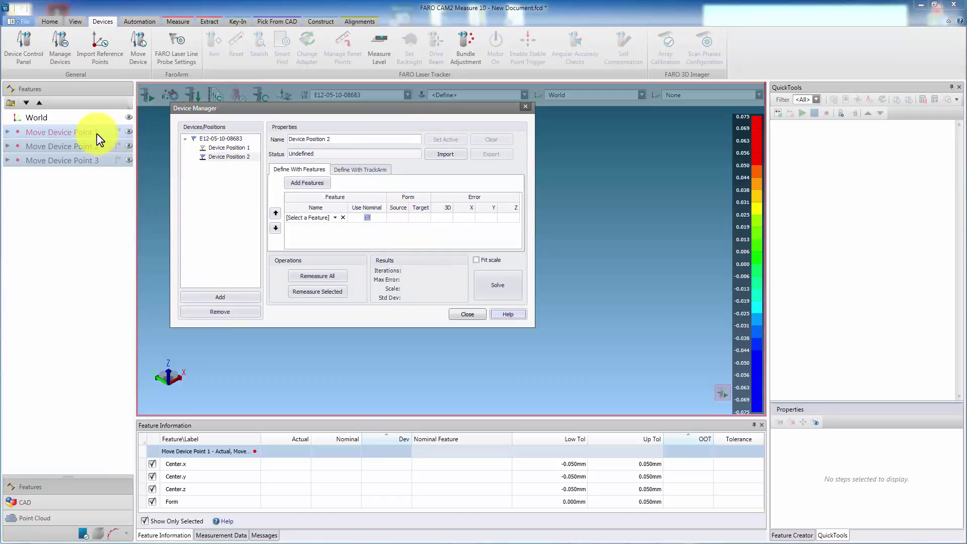
{"action": "left_click", "coordinate": [304, 184]}
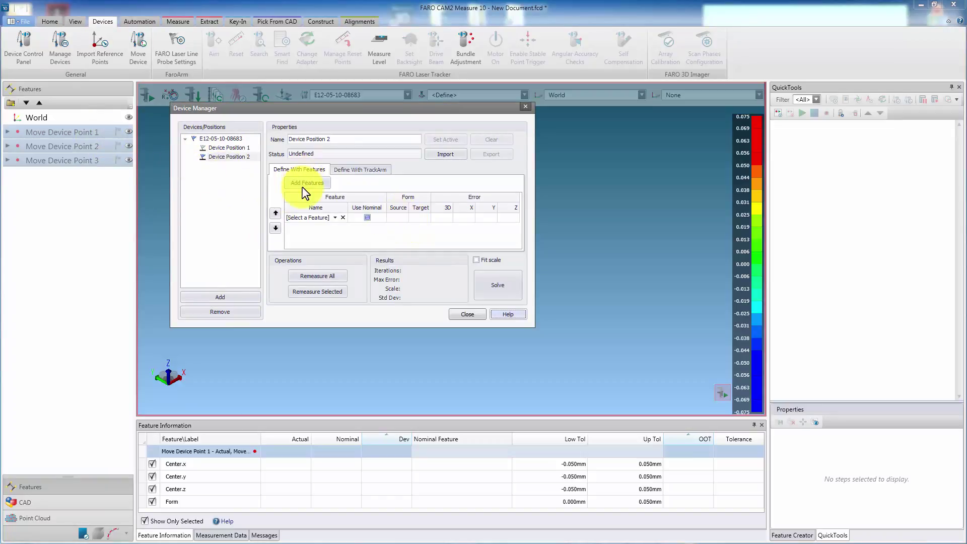
{"action": "left_click", "coordinate": [478, 294]}
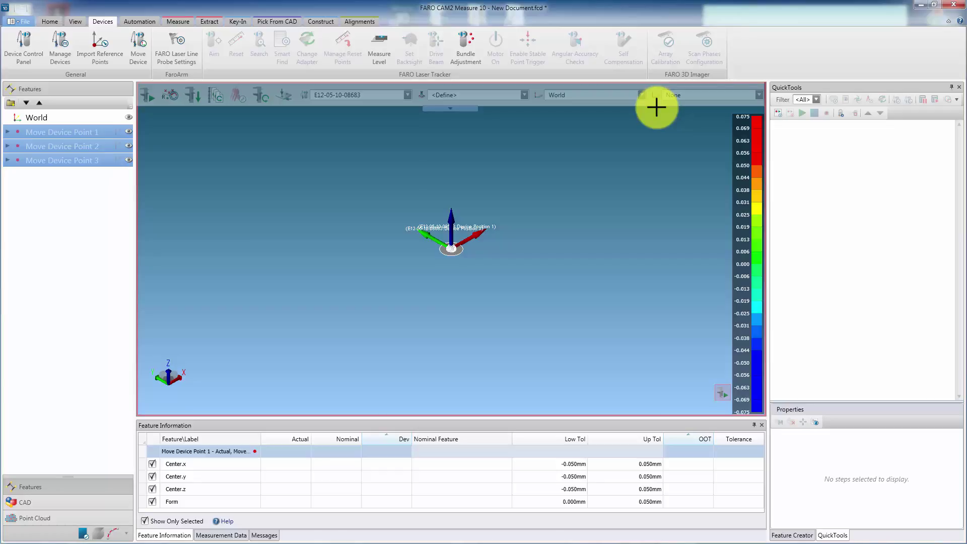
Step: Create and record New Program 1, adding a Move Device Position step to Device Position 1
{"action": "left_click", "coordinate": [779, 113]}
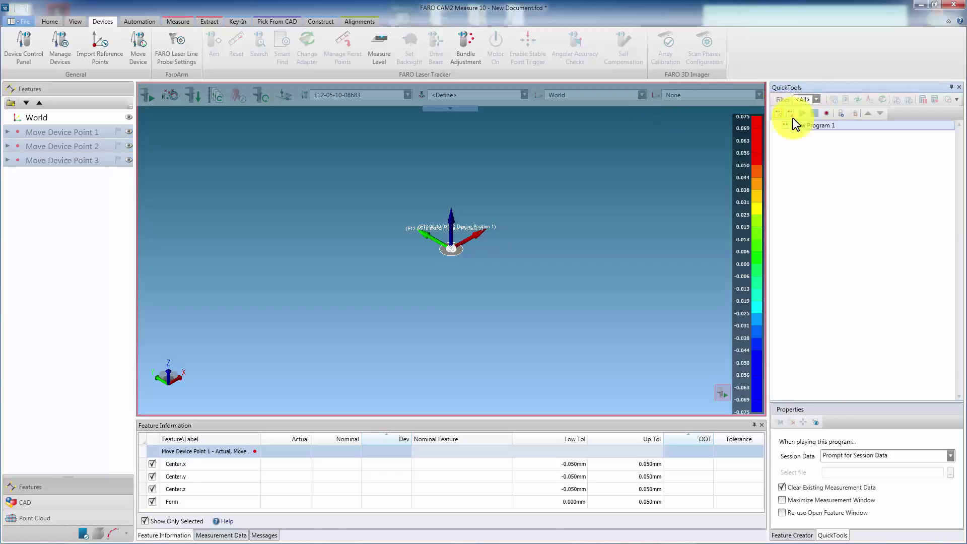
{"action": "left_click", "coordinate": [828, 114]}
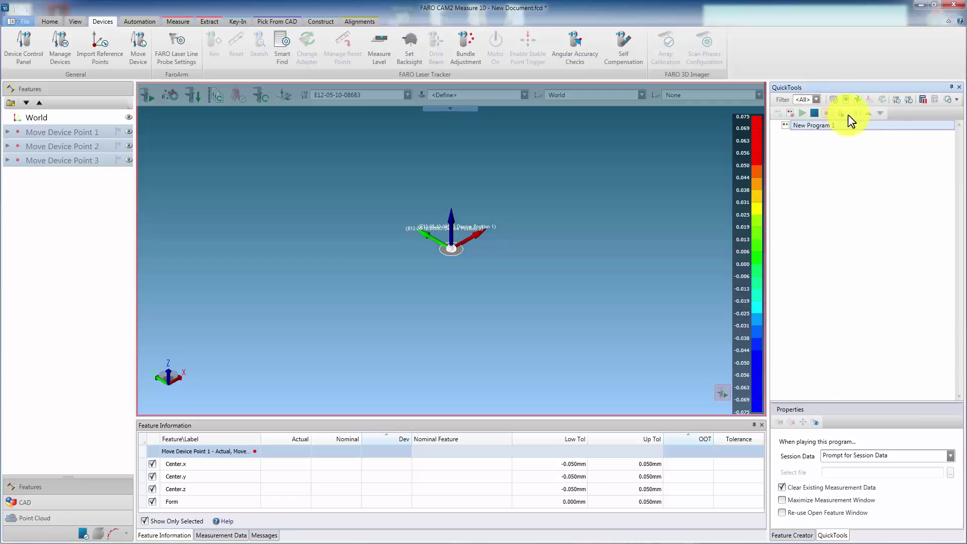
{"action": "left_click", "coordinate": [900, 102]}
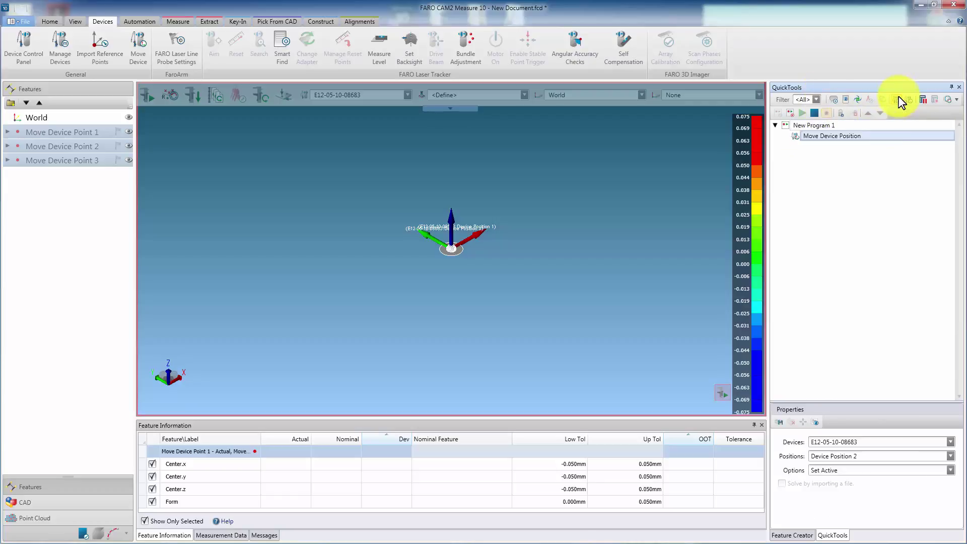
{"action": "left_click", "coordinate": [868, 464]}
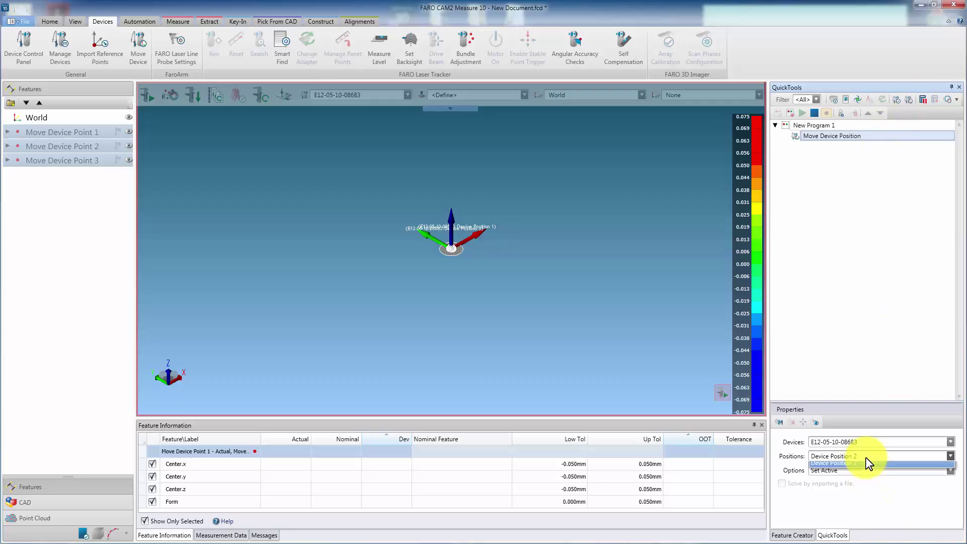
{"action": "left_click", "coordinate": [862, 467]}
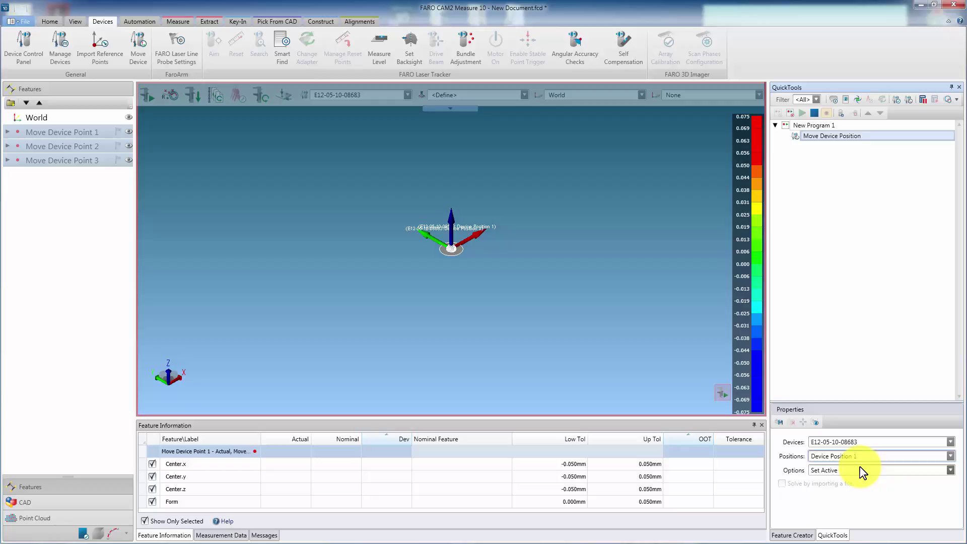
Step: Add reading steps for the three Move Device Point features
{"action": "left_click", "coordinate": [87, 143]}
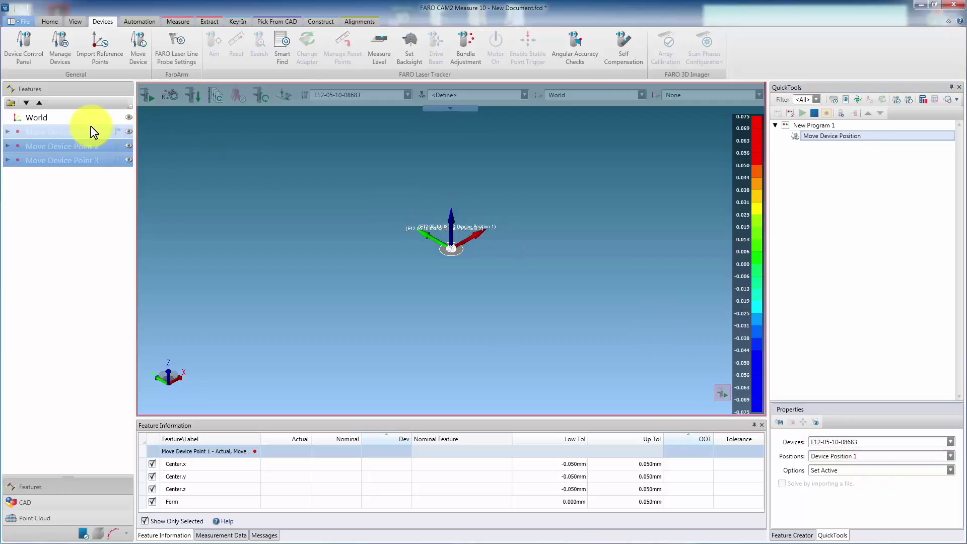
{"action": "right_click", "coordinate": [92, 132]}
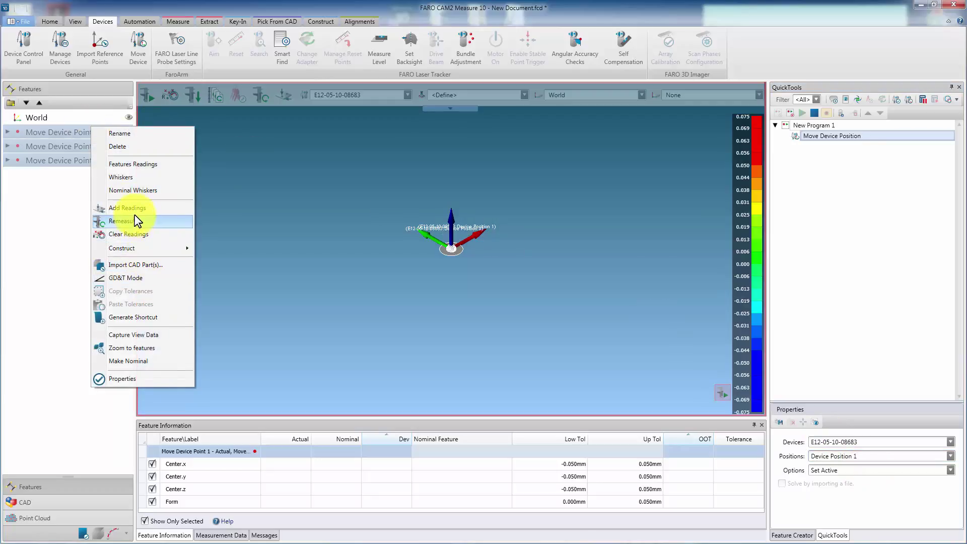
{"action": "left_click", "coordinate": [134, 209]}
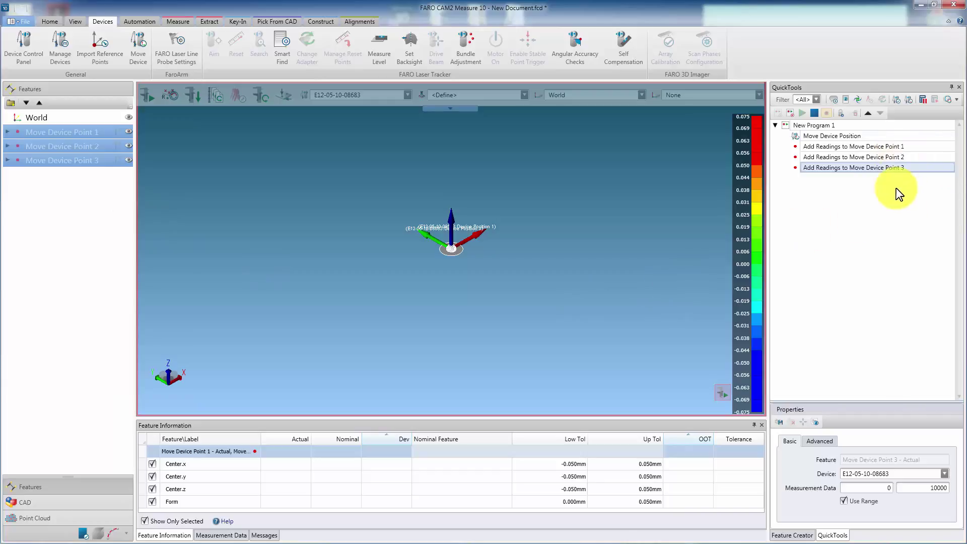
Step: Measure Plane 1, a 2D Line 1 and Circle 1
{"action": "left_click", "coordinate": [176, 23]}
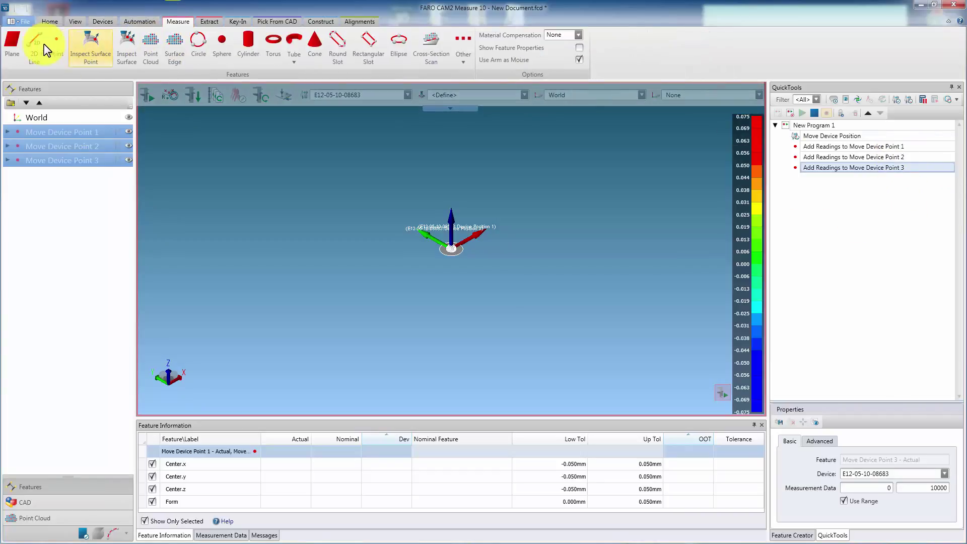
{"action": "left_click", "coordinate": [12, 47]}
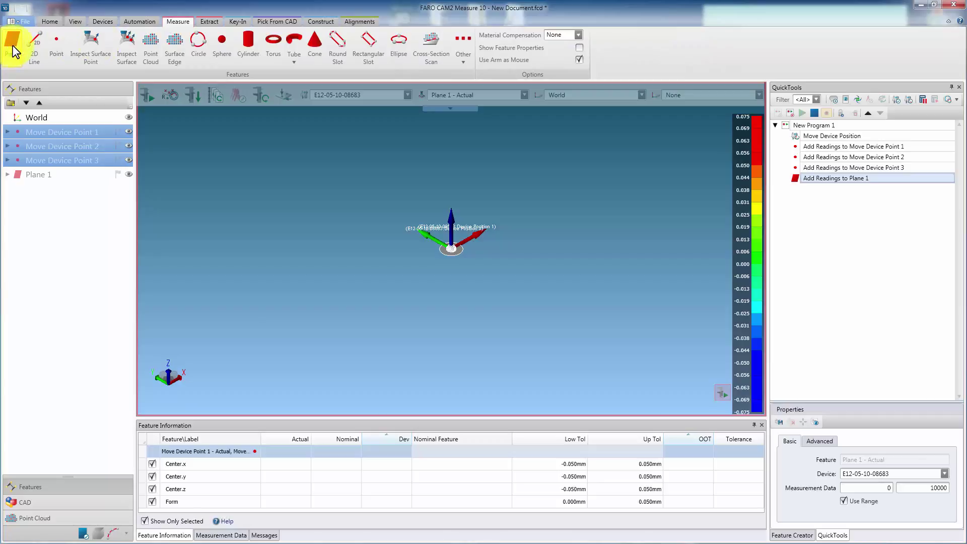
{"action": "left_click", "coordinate": [34, 44]}
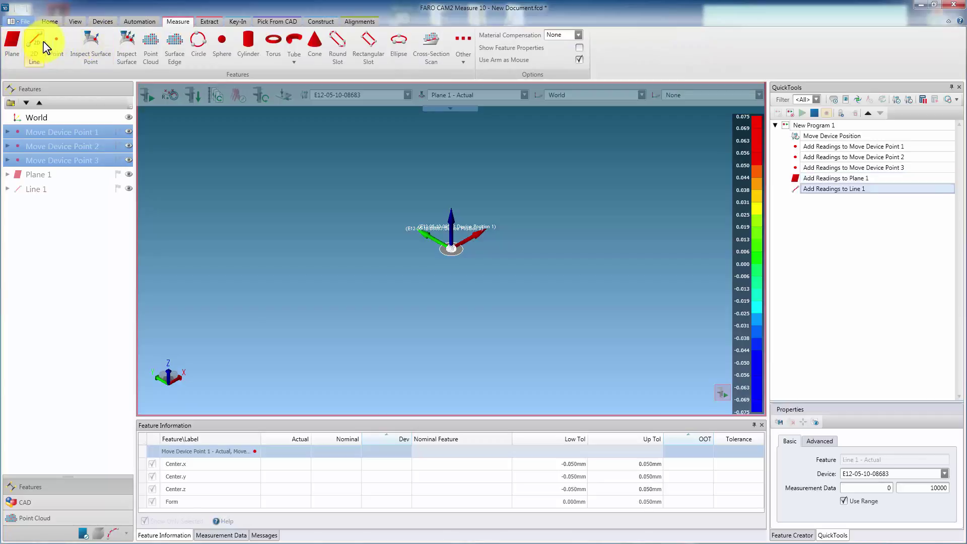
{"action": "left_click", "coordinate": [198, 41]}
Step: Create Coordinate System 1 using Circle 1 - Actual as the point feature
{"action": "left_click", "coordinate": [360, 21]}
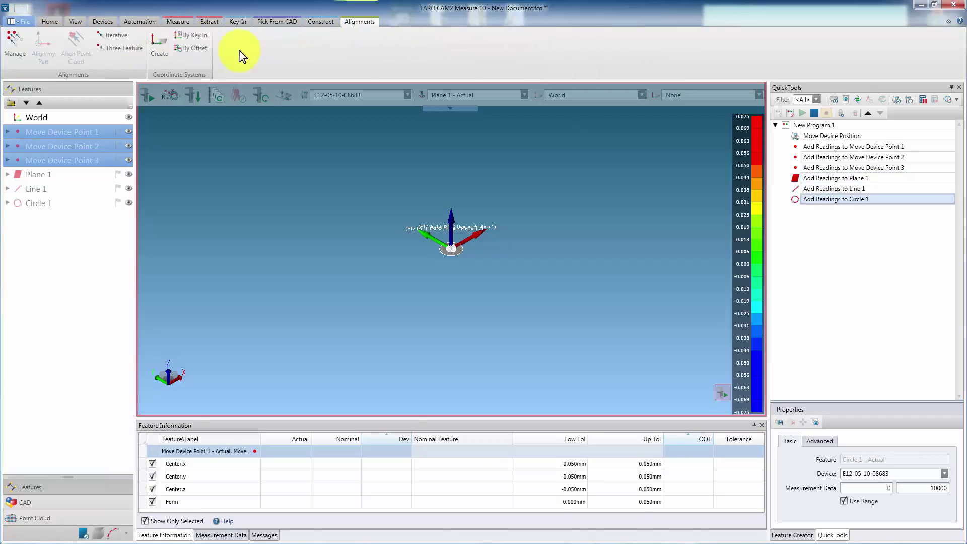
{"action": "left_click", "coordinate": [160, 46]}
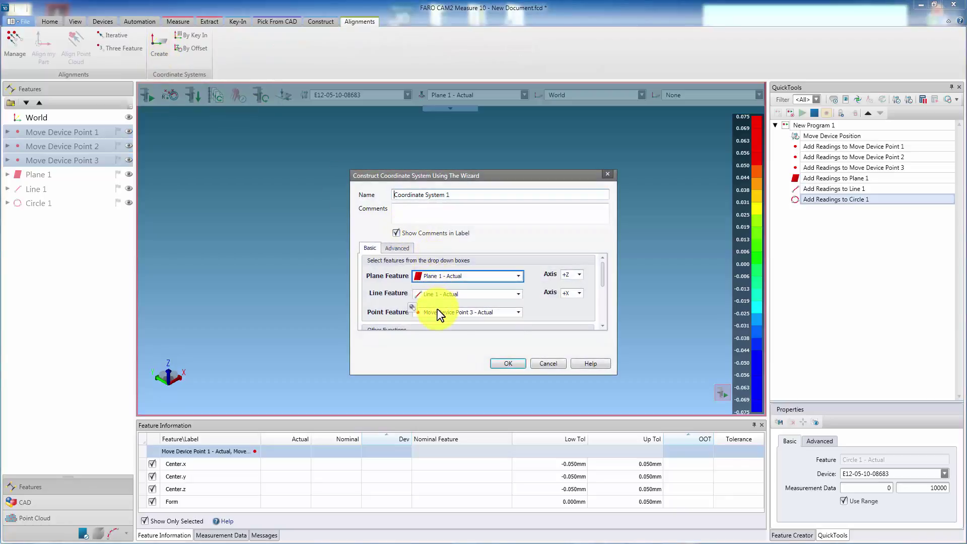
{"action": "left_click", "coordinate": [439, 312]}
{"action": "left_click", "coordinate": [443, 352]}
{"action": "left_click", "coordinate": [508, 363]}
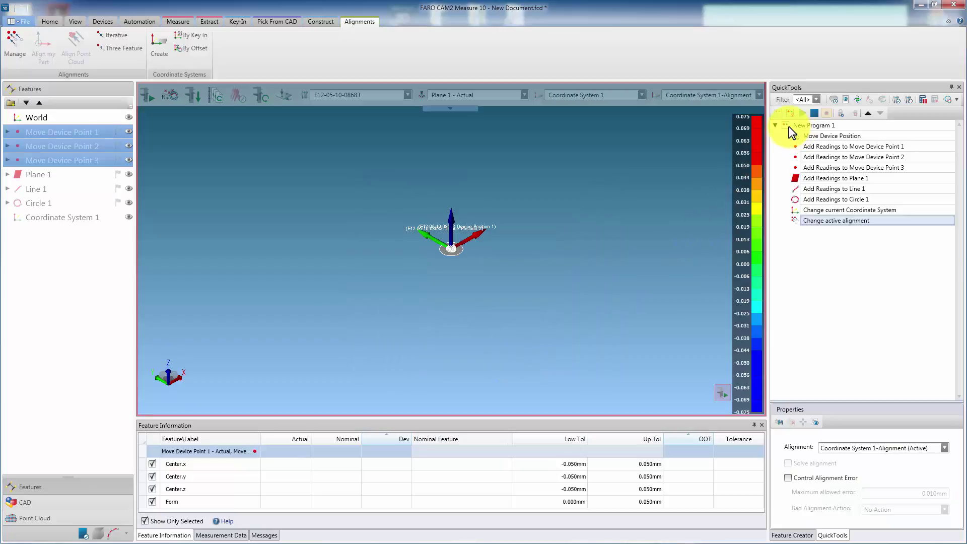
Step: Add a comment 'Move to Position 2' with the Vantage transparent.jpg picture from Pictures
{"action": "left_click", "coordinate": [801, 125]}
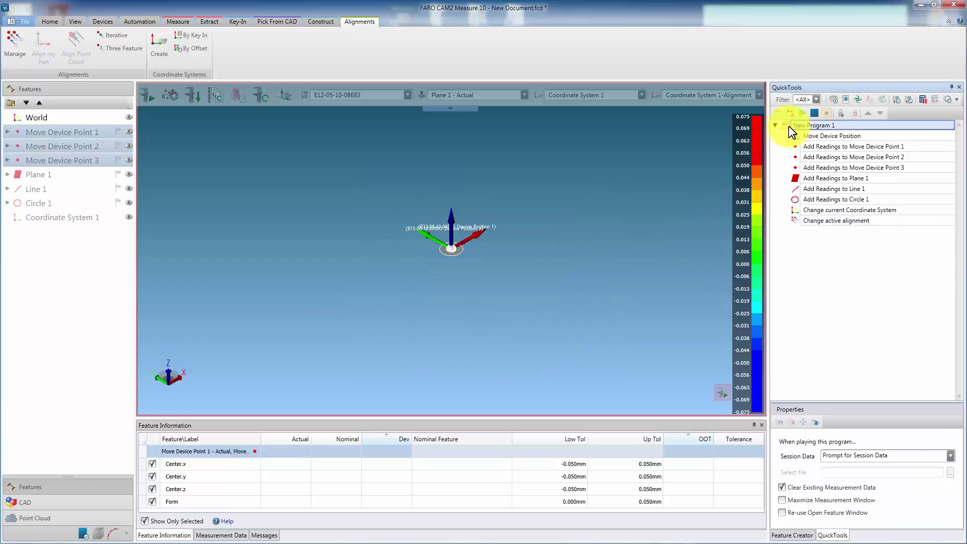
{"action": "left_click", "coordinate": [834, 100]}
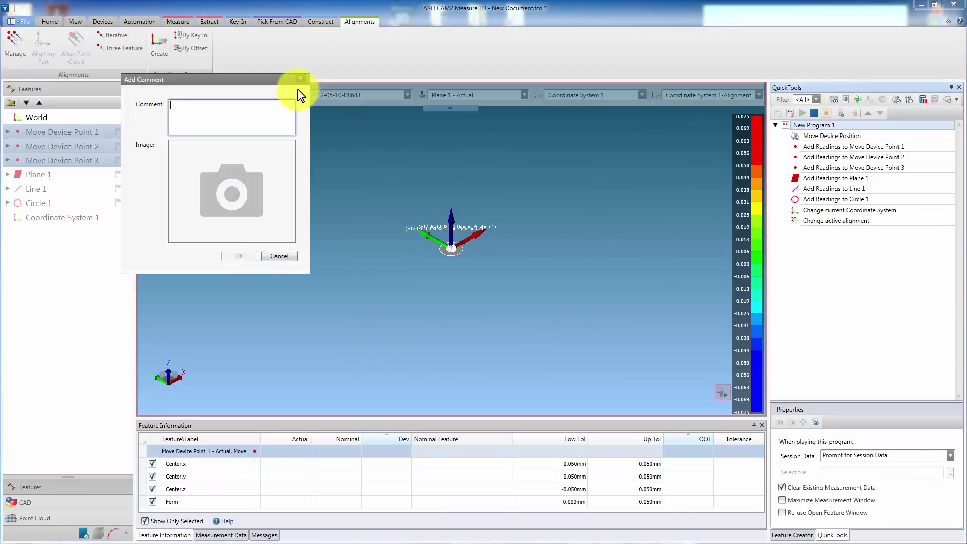
{"action": "type", "text": "Move to Po"}
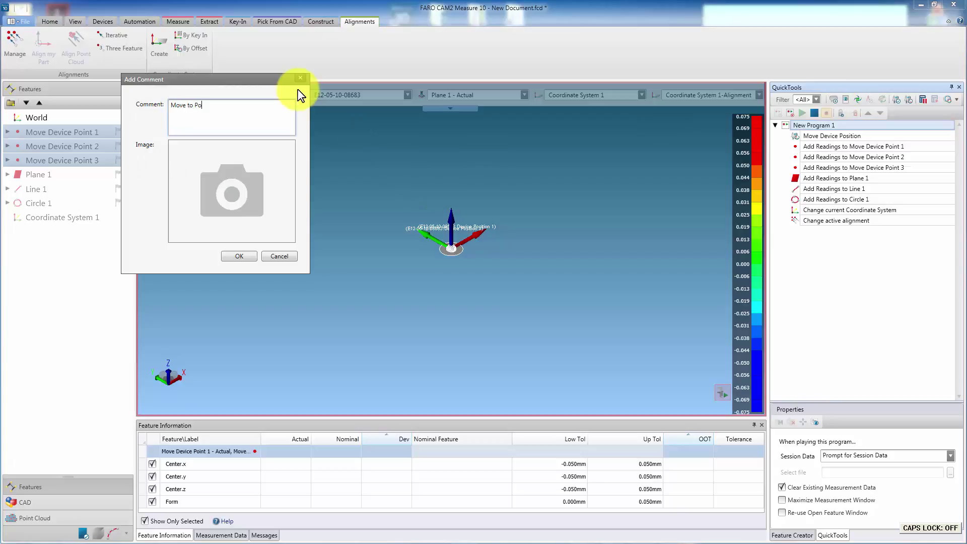
{"action": "type", "text": "sit"}
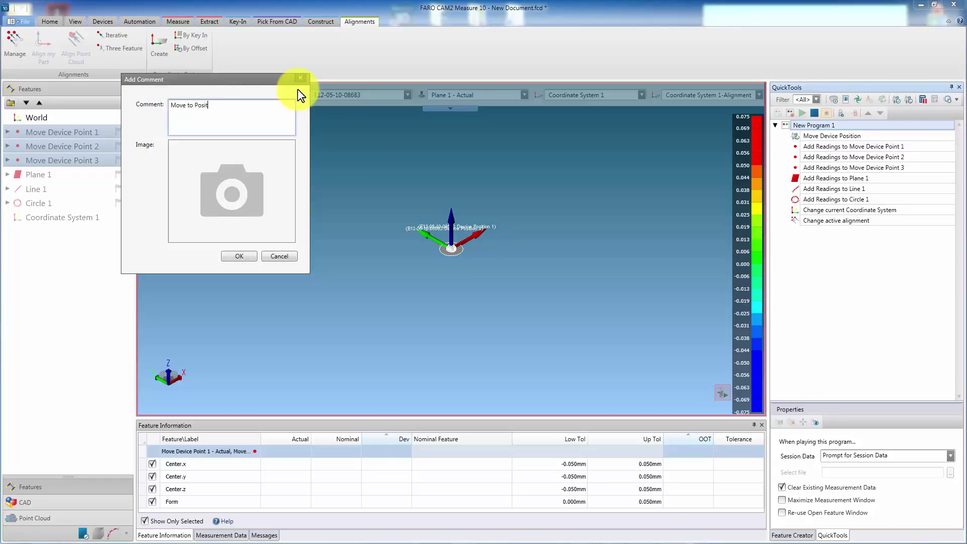
{"action": "type", "text": "ion 2"}
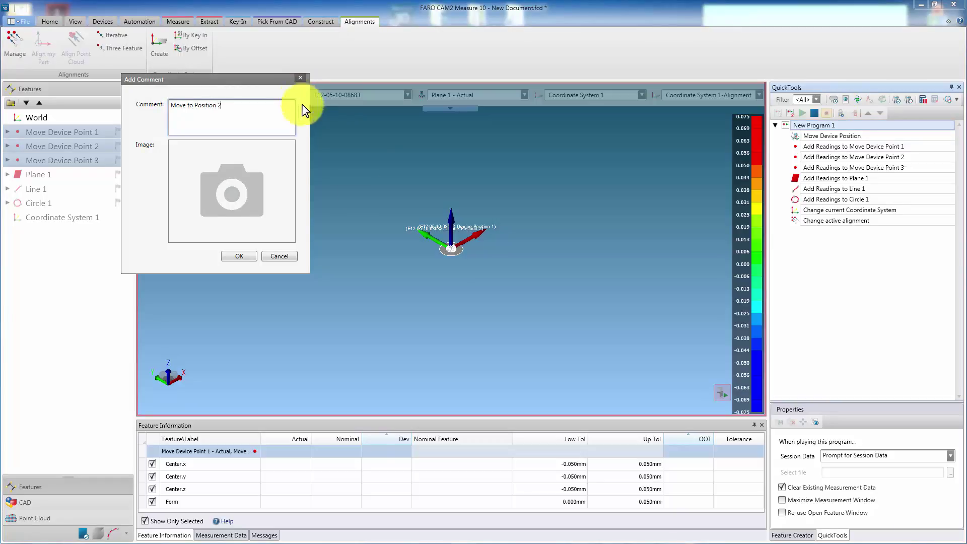
{"action": "left_click", "coordinate": [220, 211]}
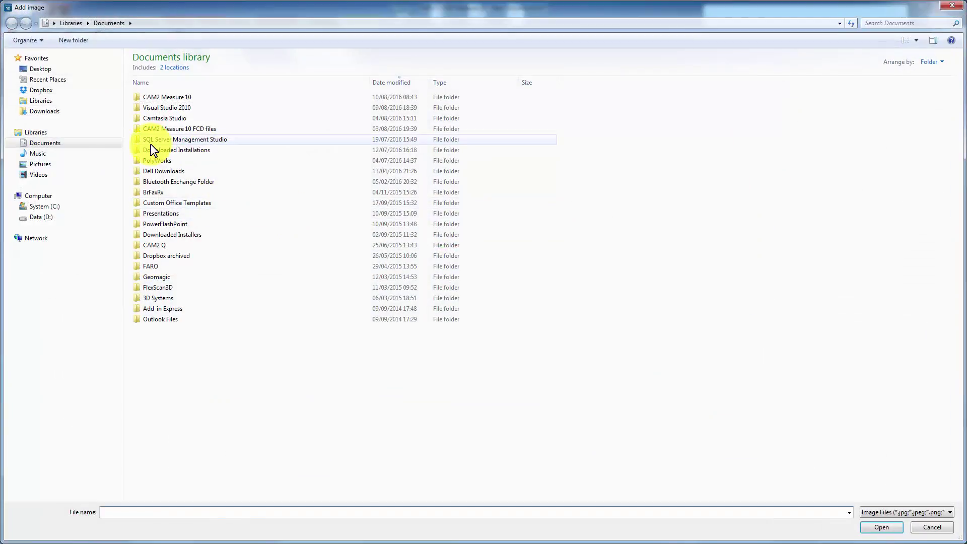
{"action": "left_click", "coordinate": [55, 165]}
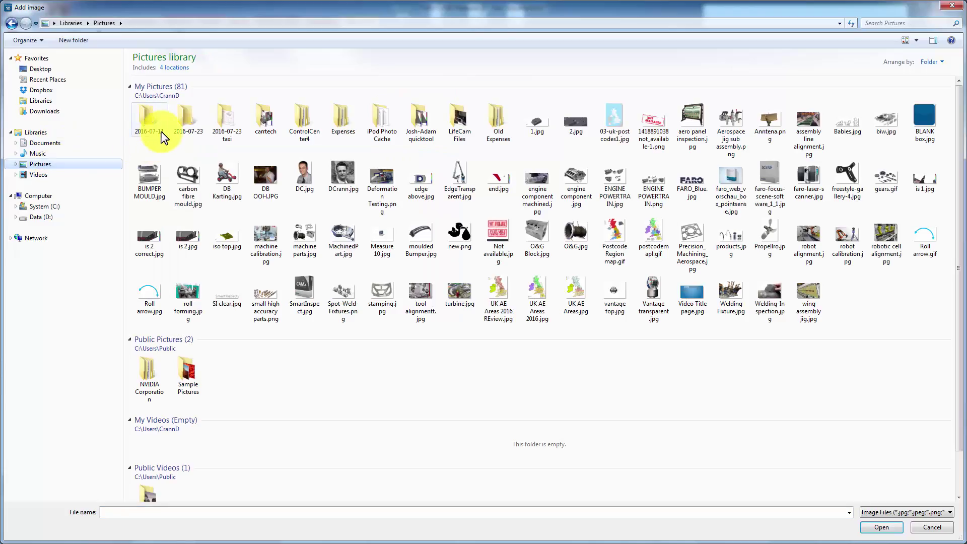
{"action": "left_click", "coordinate": [651, 297]}
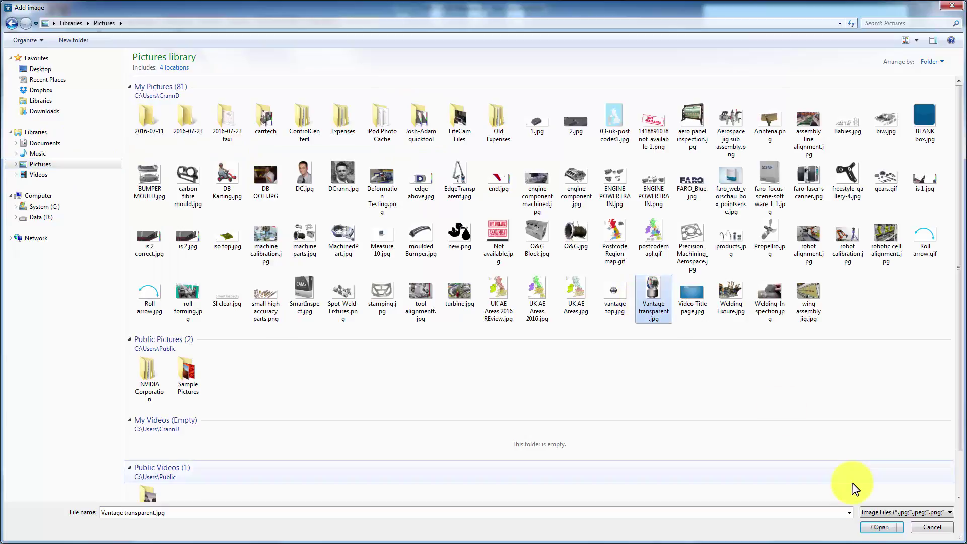
{"action": "left_click", "coordinate": [880, 527]}
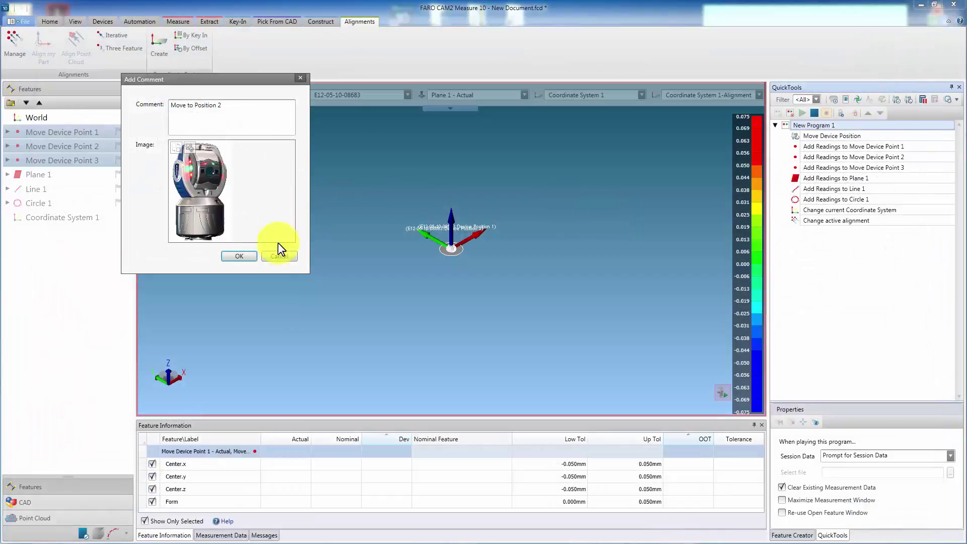
{"action": "left_click", "coordinate": [242, 258]}
{"action": "left_click_drag", "start_coordinate": [241, 259], "coordinate": [440, 364]}
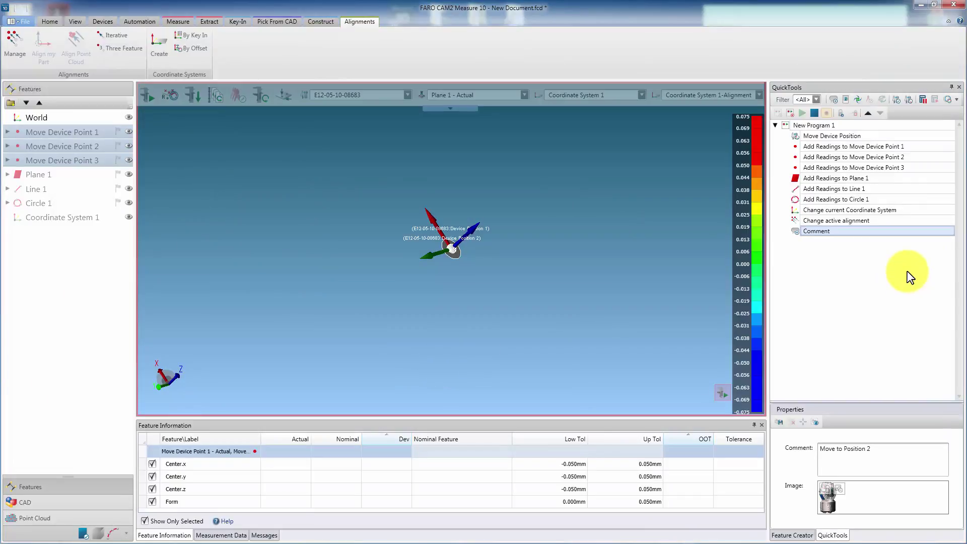
Step: Add a move to Device Position 2 (Set Active), then readings for Move Device Points 1–3
{"action": "left_click", "coordinate": [899, 107]}
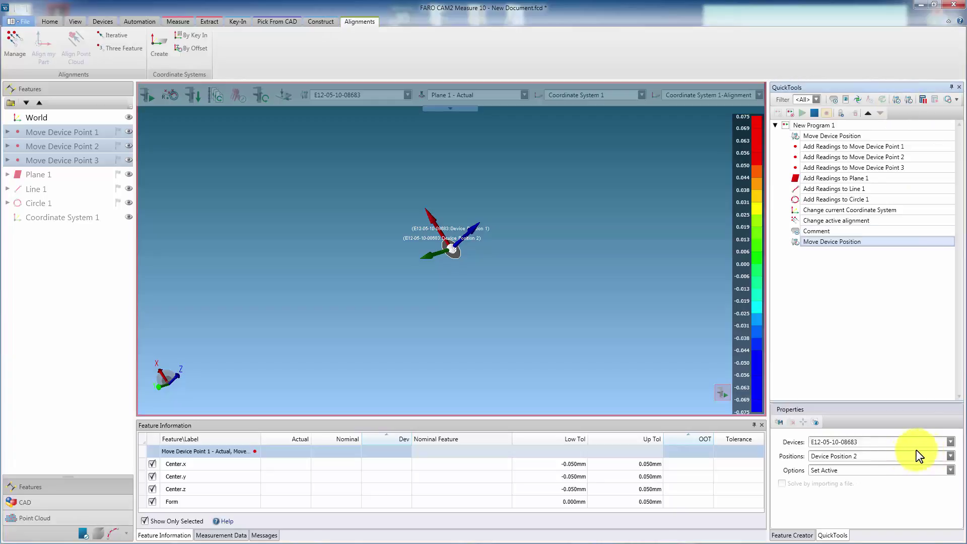
{"action": "right_click", "coordinate": [47, 134]}
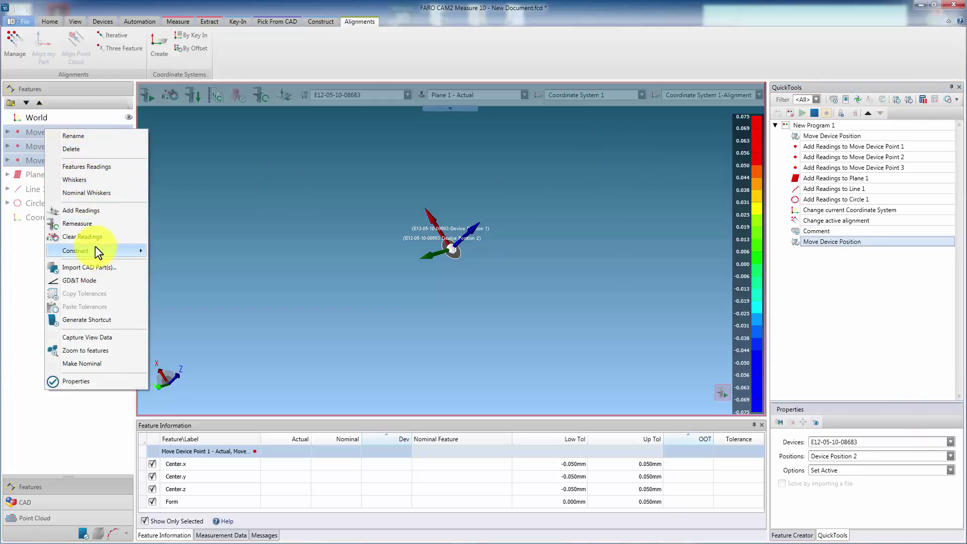
{"action": "left_click", "coordinate": [81, 211]}
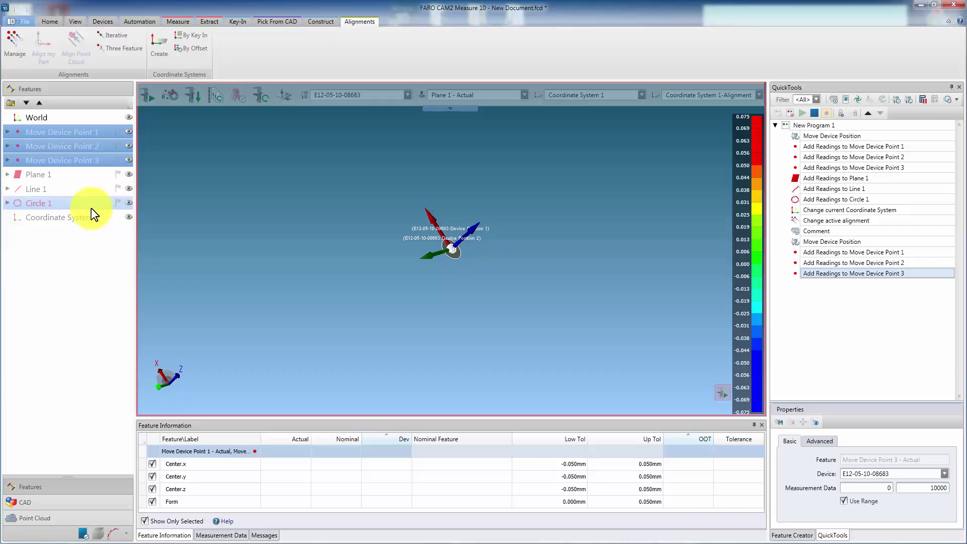
Step: Add a Move Device Position step solving Device Position 2, then a Circle 2 measurement
{"action": "left_click", "coordinate": [909, 108]}
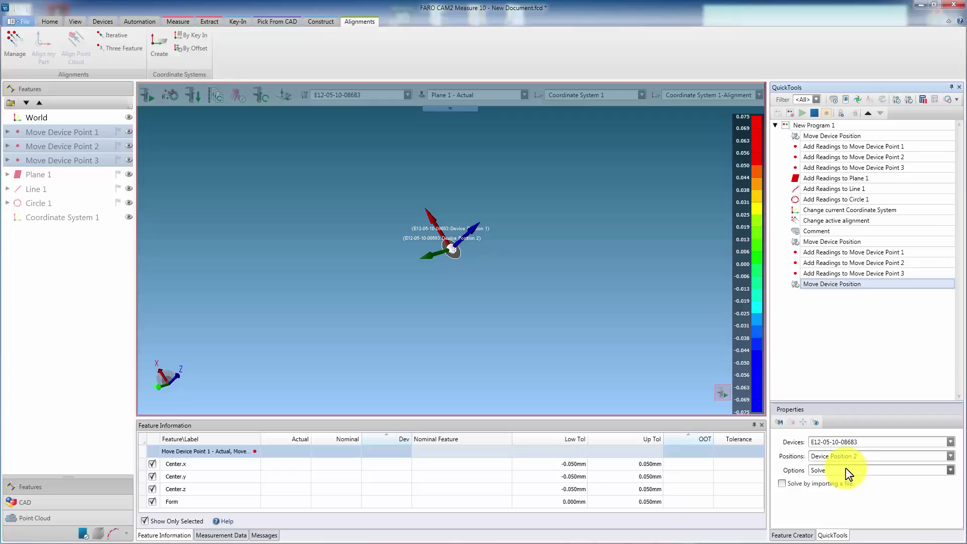
{"action": "left_click", "coordinate": [176, 21]}
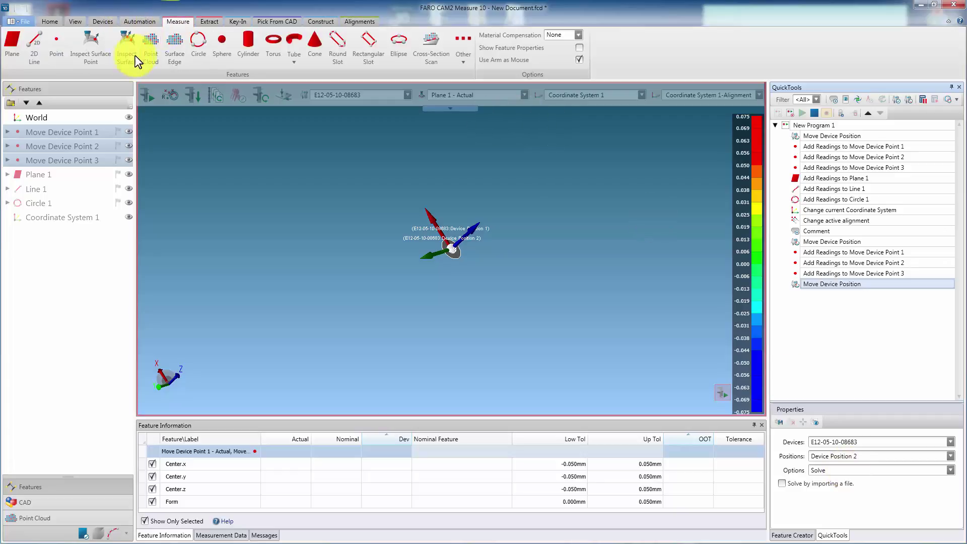
{"action": "left_click", "coordinate": [198, 48]}
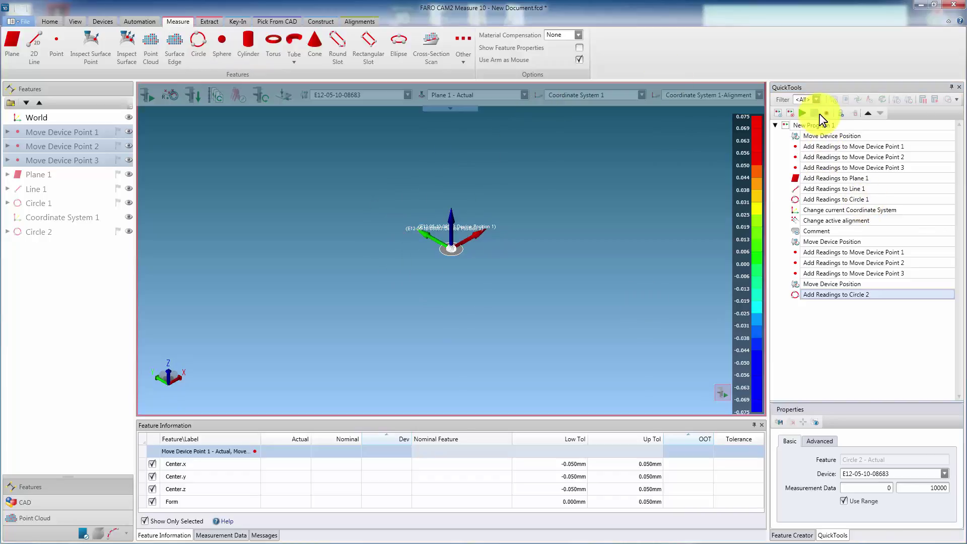
Step: Play the program from the beginning and accept the Document Header Information
{"action": "left_click", "coordinate": [802, 112]}
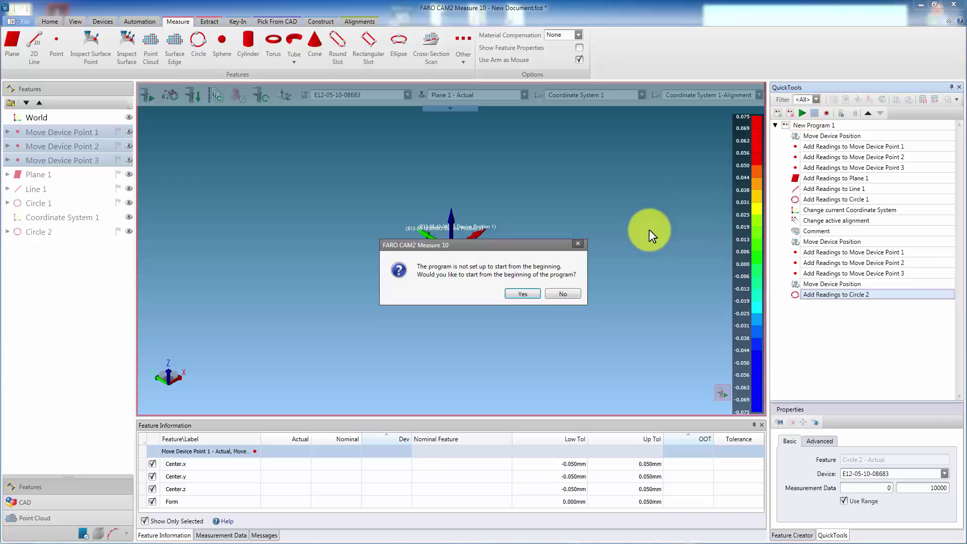
{"action": "left_click", "coordinate": [522, 292]}
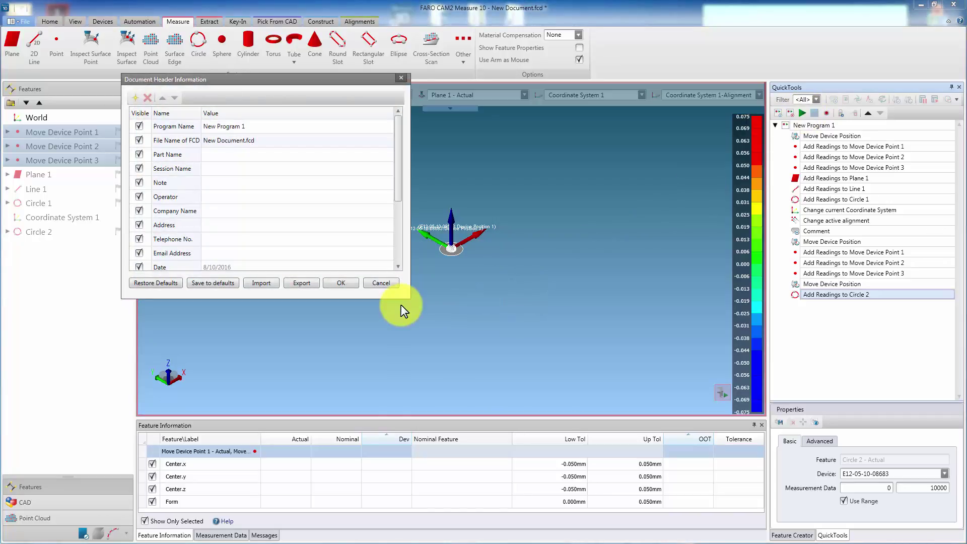
{"action": "left_click", "coordinate": [338, 283]}
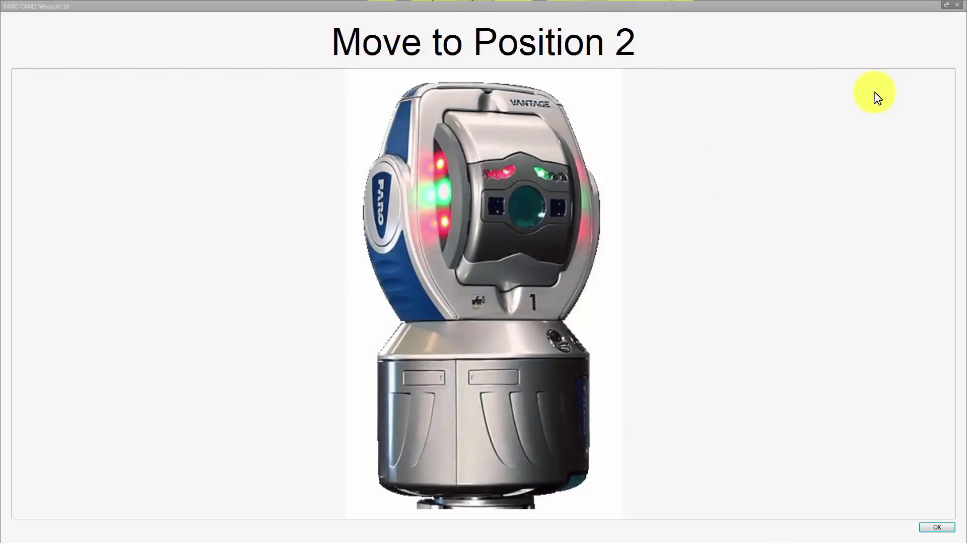
Step: Acknowledge the Move to Position 2 prompt and continue the run through Circle 2
{"action": "left_click", "coordinate": [938, 528]}
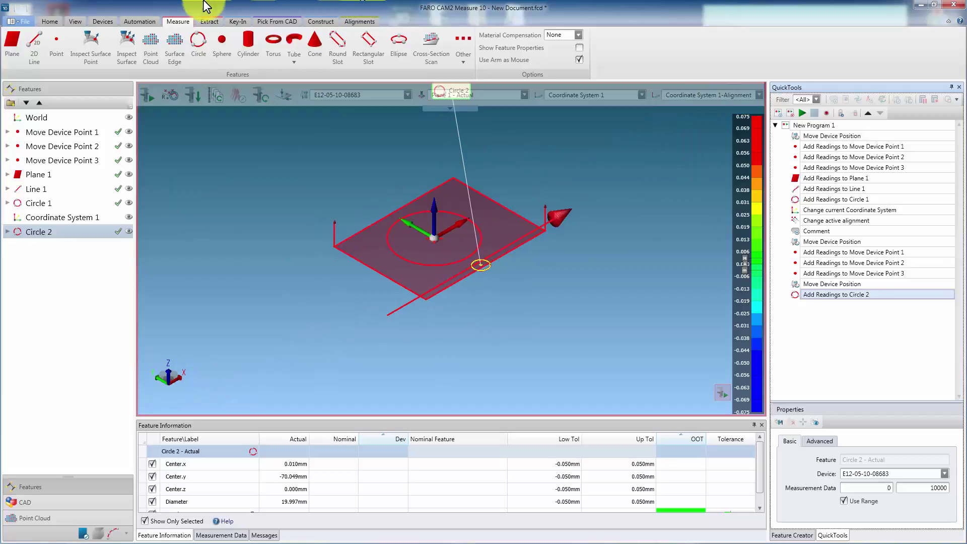
{"action": "left_click", "coordinate": [108, 22]}
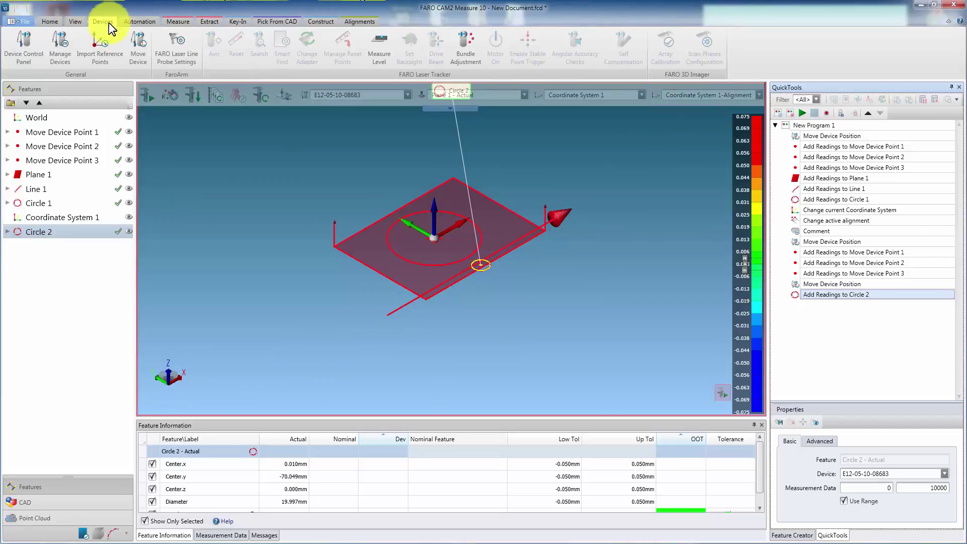
{"action": "left_click", "coordinate": [61, 42]}
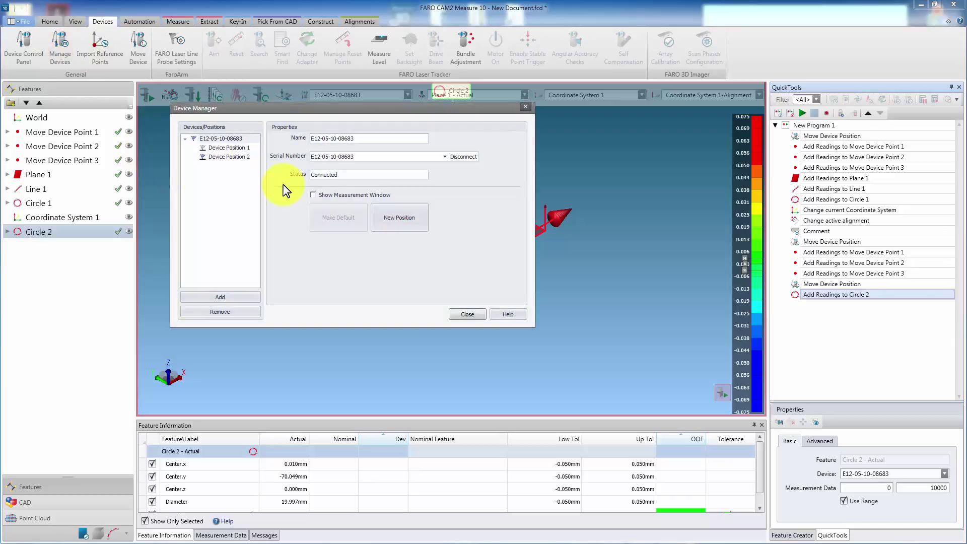
{"action": "left_click", "coordinate": [237, 157]}
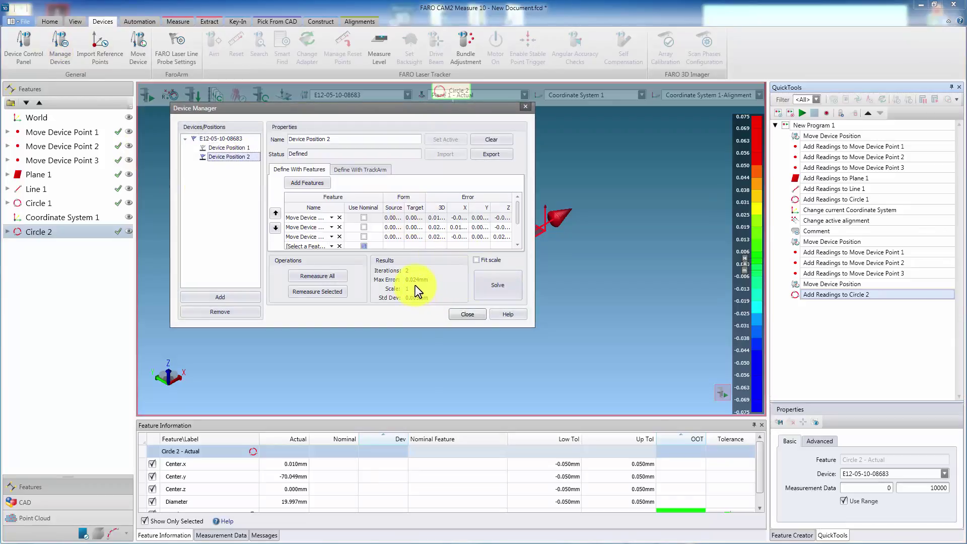
{"action": "left_click", "coordinate": [467, 315]}
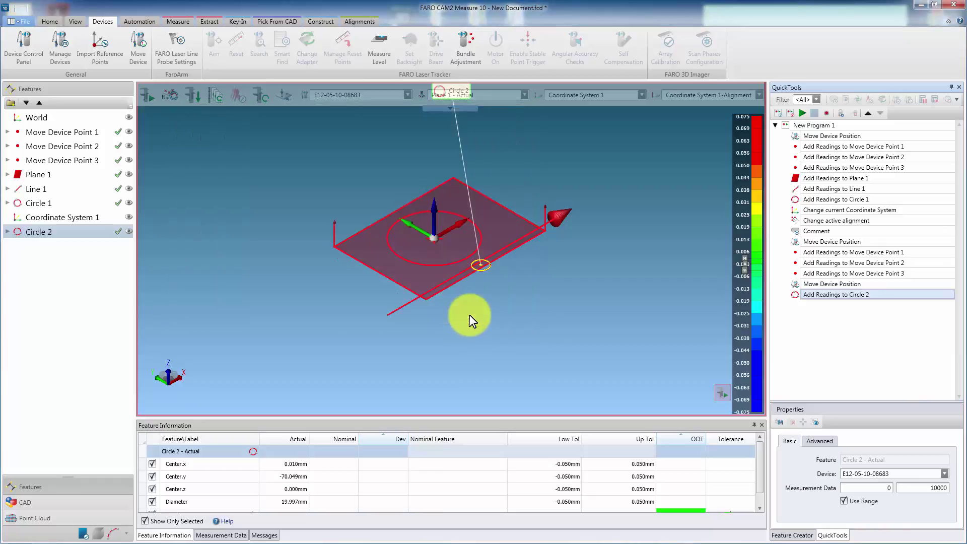